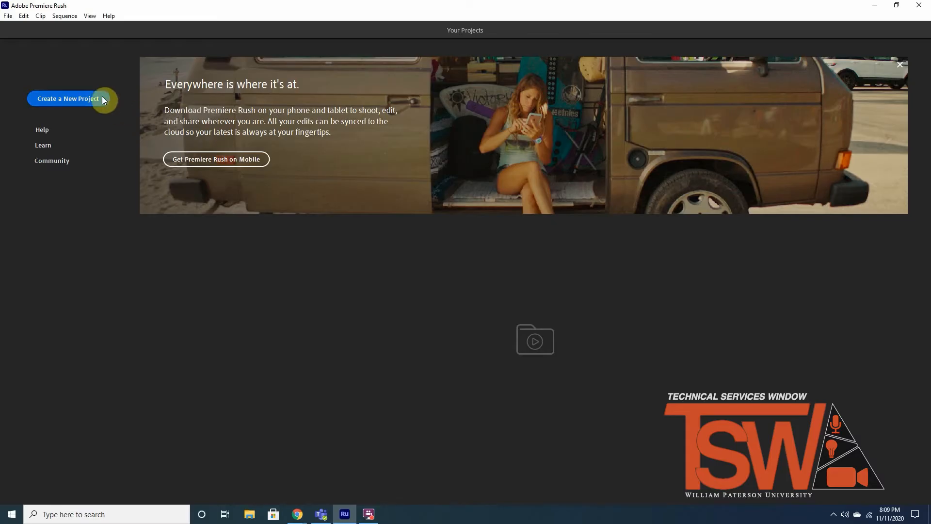
Start a new project and browse to the 100EOS7D folder in TSW Summer Training 2020 > 7D Excercise 1 > Media.
left_click(100, 97)
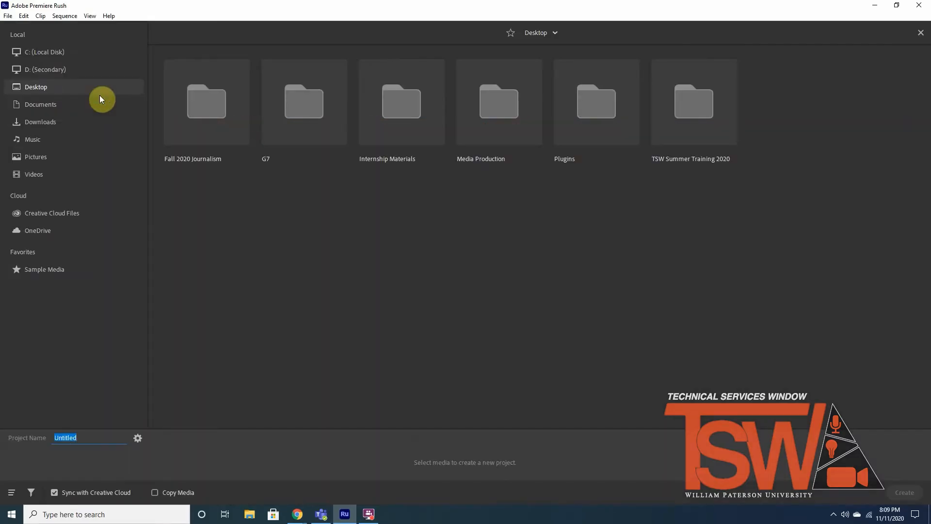
double_click(684, 123)
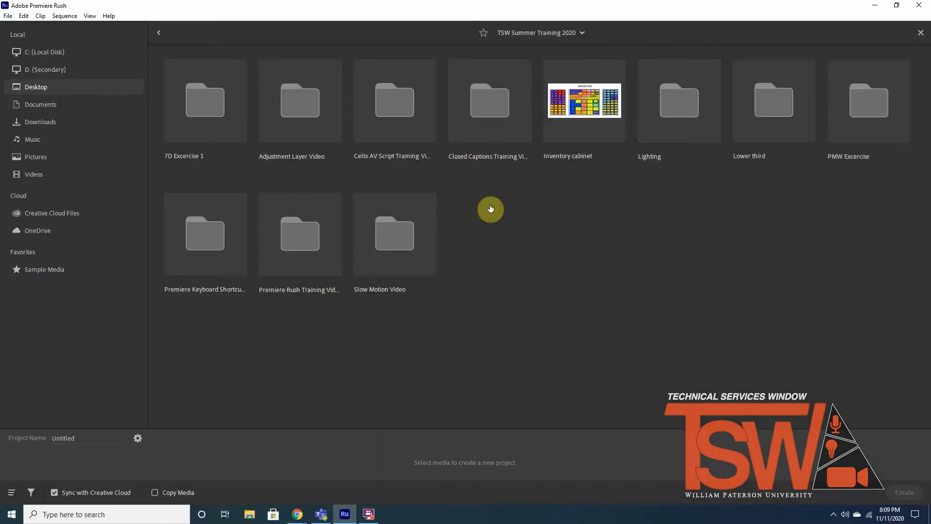
double_click(226, 125)
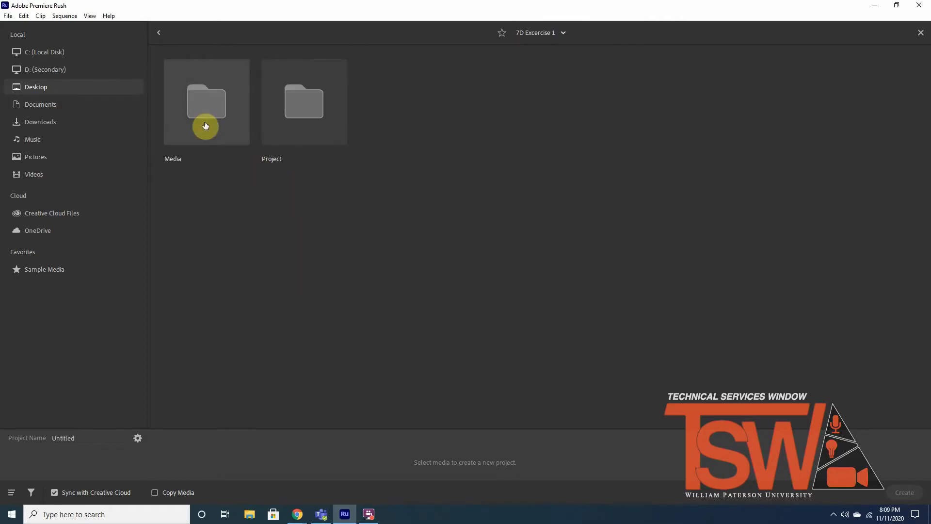
double_click(205, 123)
double_click(205, 125)
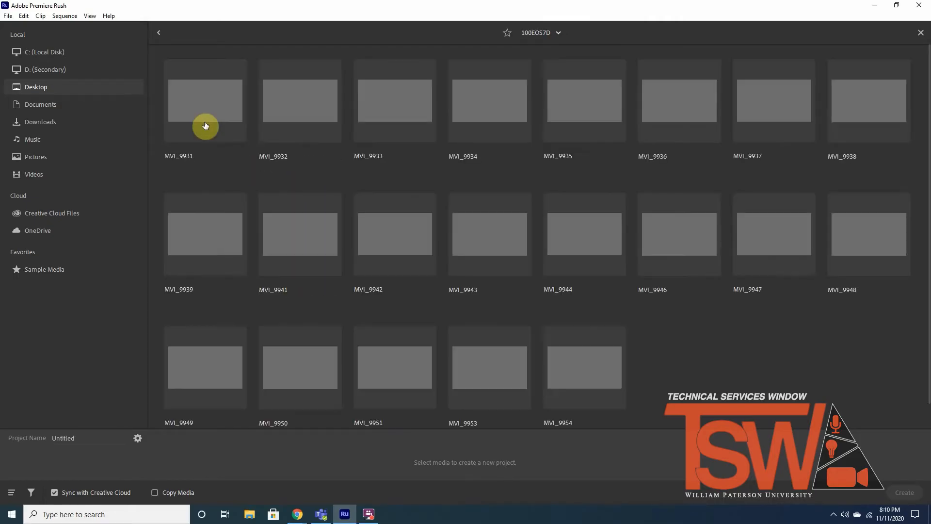
Select the clips MVI_9931, MVI_9942, MVI_9936 and MVI_9948, in that order, as the project's media.
left_click(205, 125)
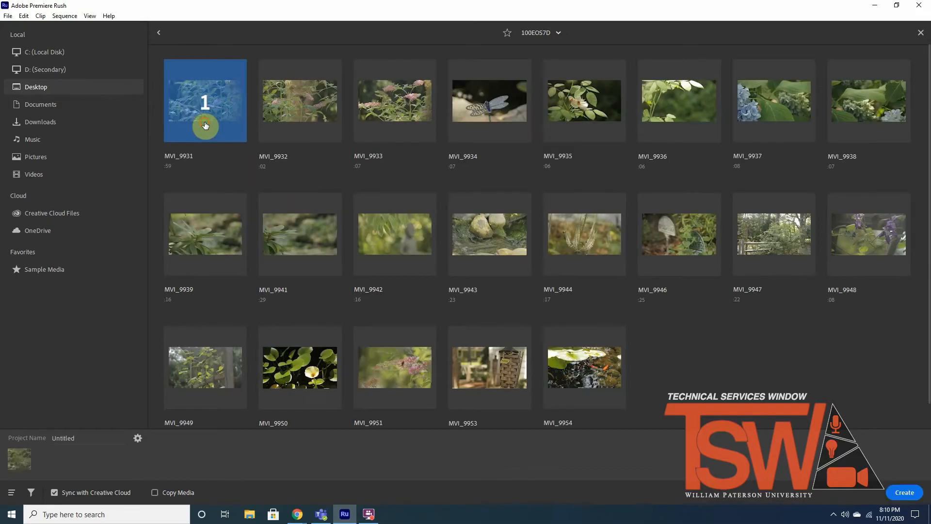
left_click(375, 231)
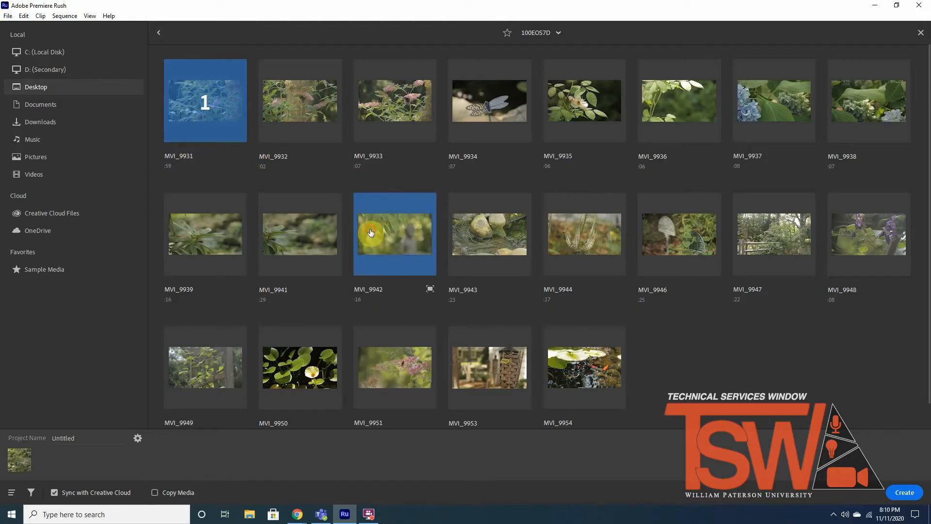
left_click(700, 115)
left_click(838, 226)
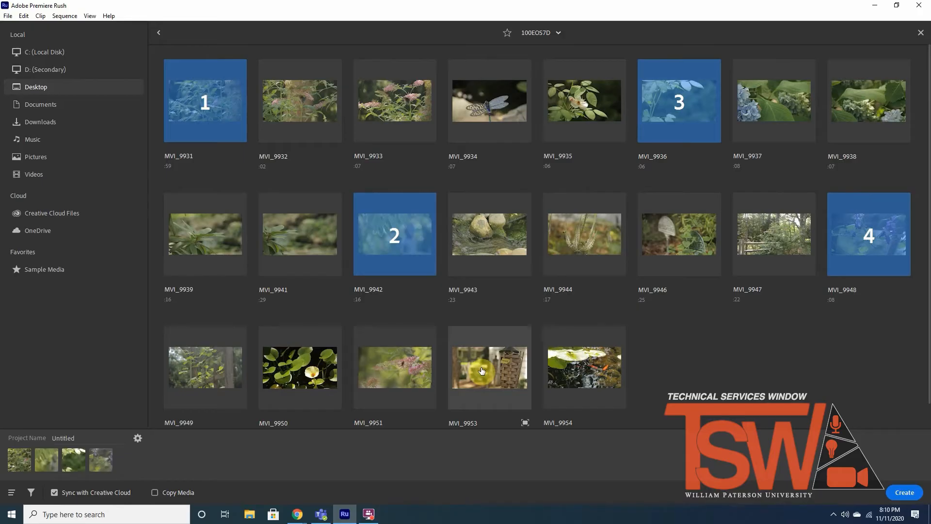
Return to the Media folder, accept the project setup without changes, and create the project from the selected clips.
left_click(158, 33)
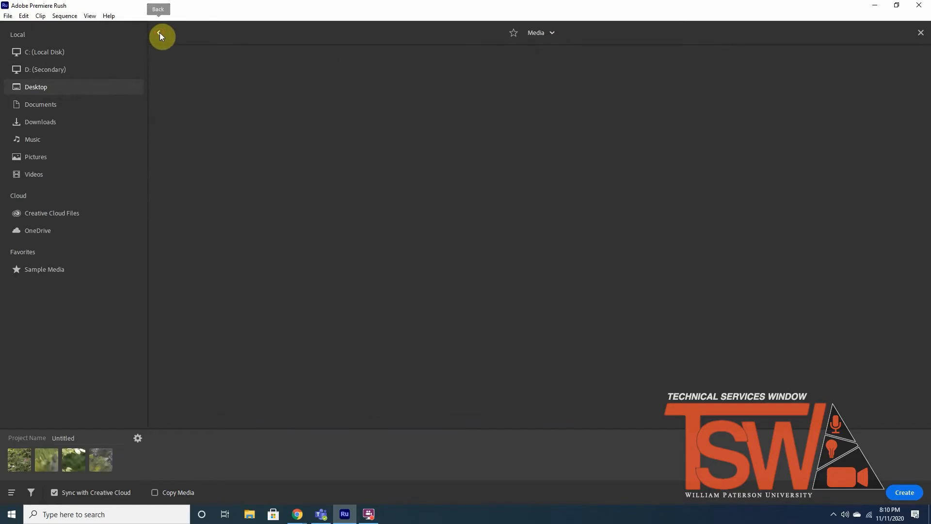
left_click(90, 438)
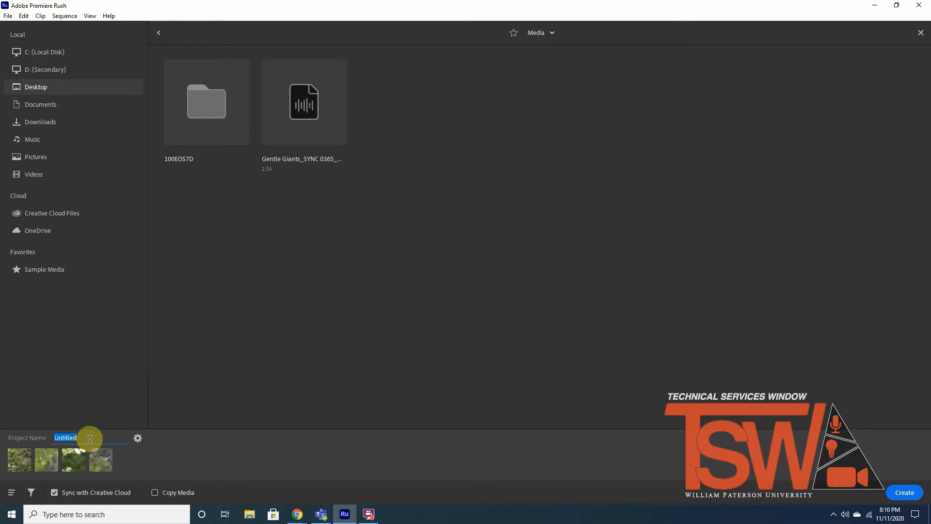
left_click(139, 439)
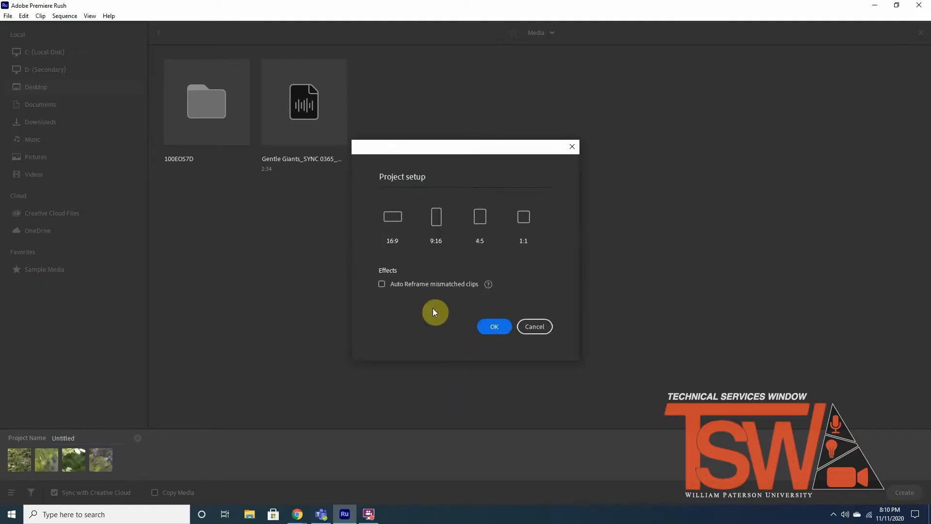
left_click(507, 330)
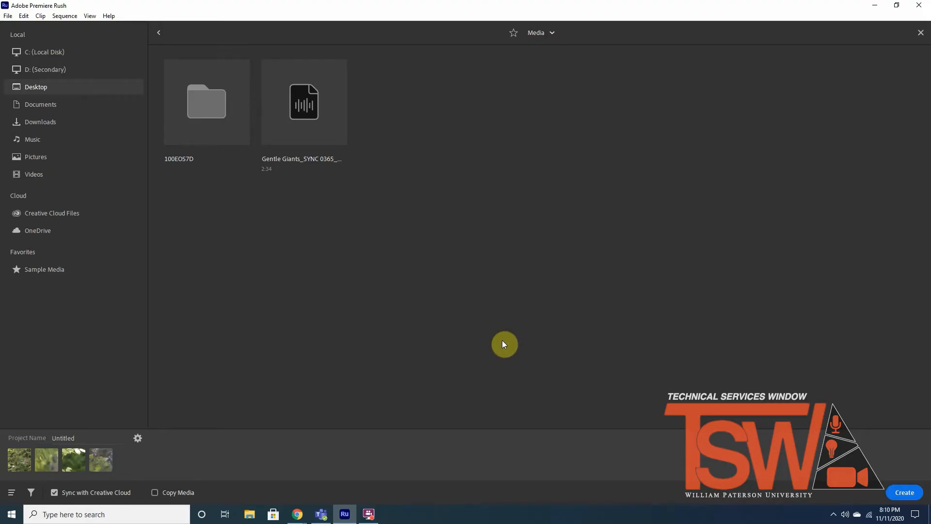
left_click(905, 493)
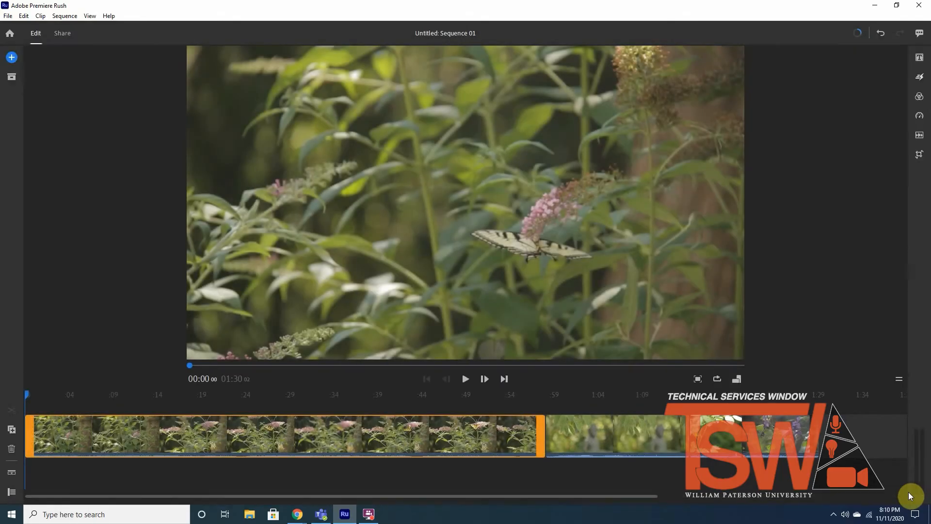
Trim about 6 seconds off the start of the butterfly clip and move it to the end of the sequence.
left_click(53, 423)
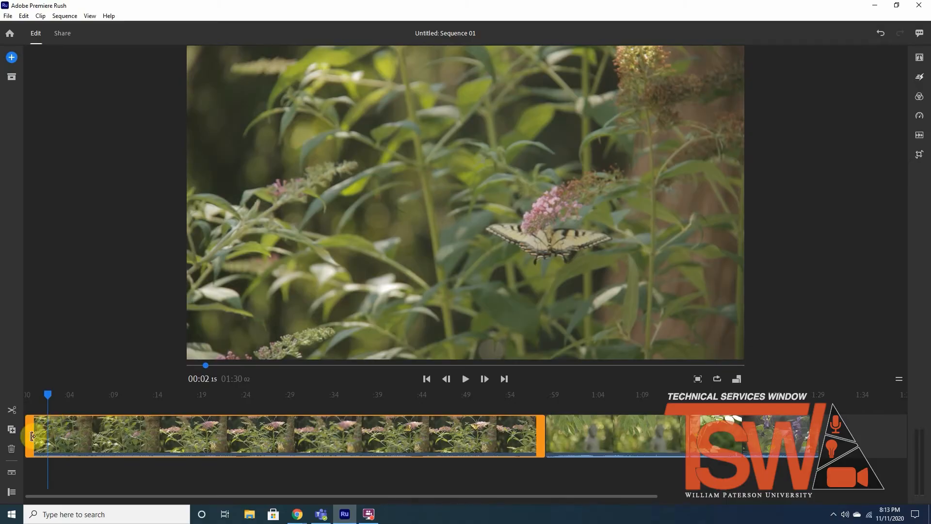
left_click_drag(32, 436, 87, 452)
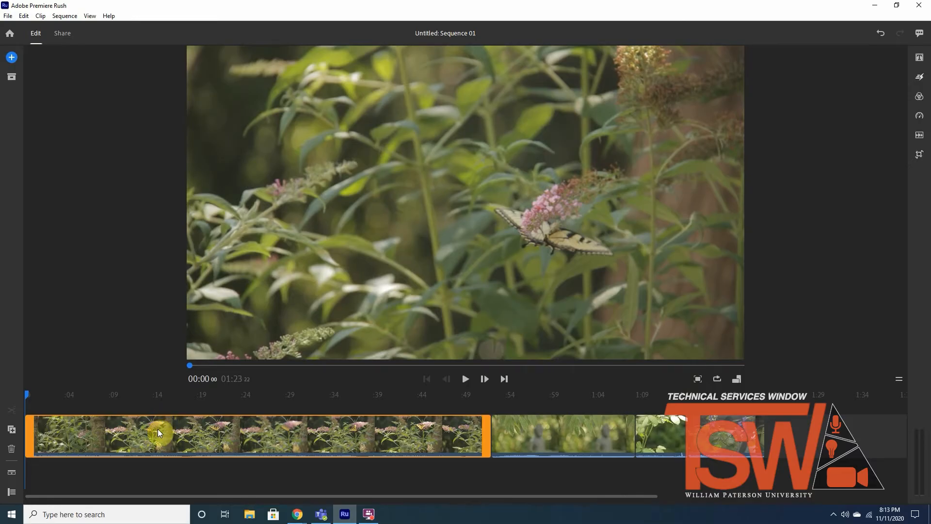
left_click_drag(159, 429, 470, 432)
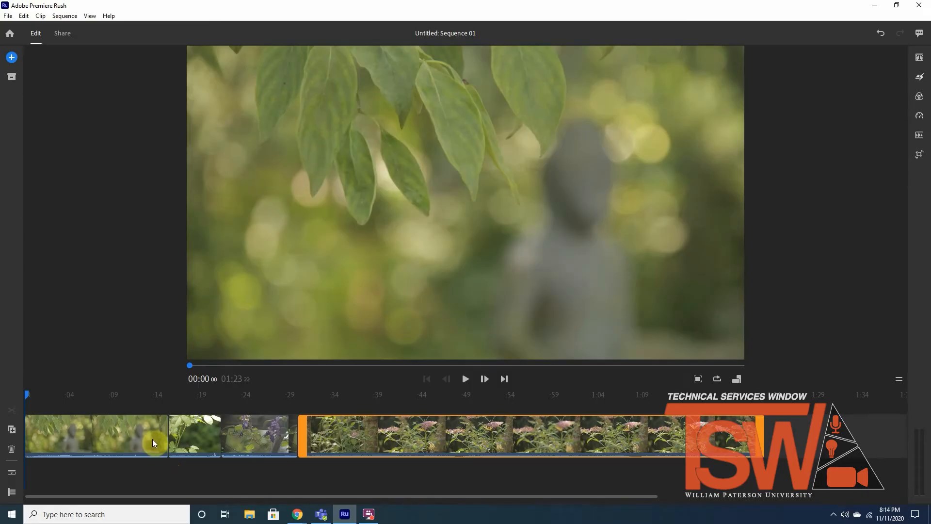
Split the statue clip at about 00:14:20 and delete the short piece after the cut.
left_click(158, 393)
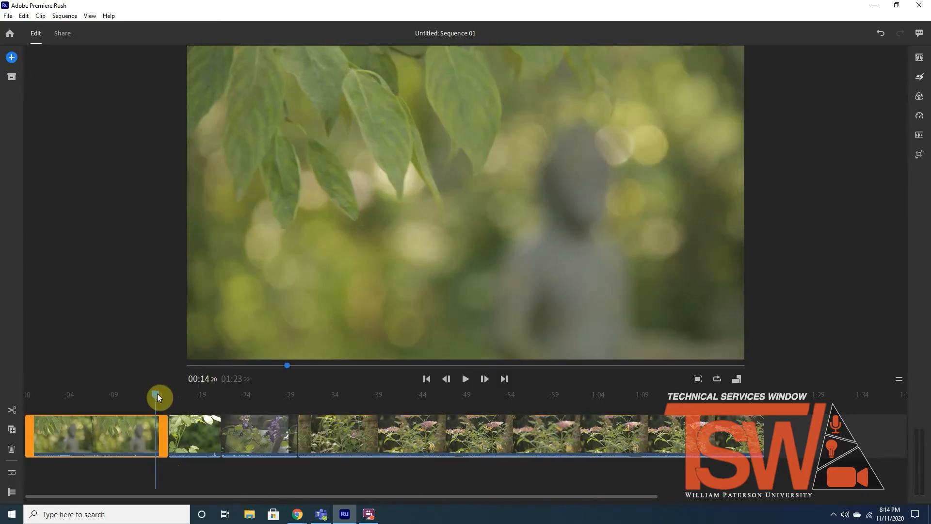
left_click(11, 411)
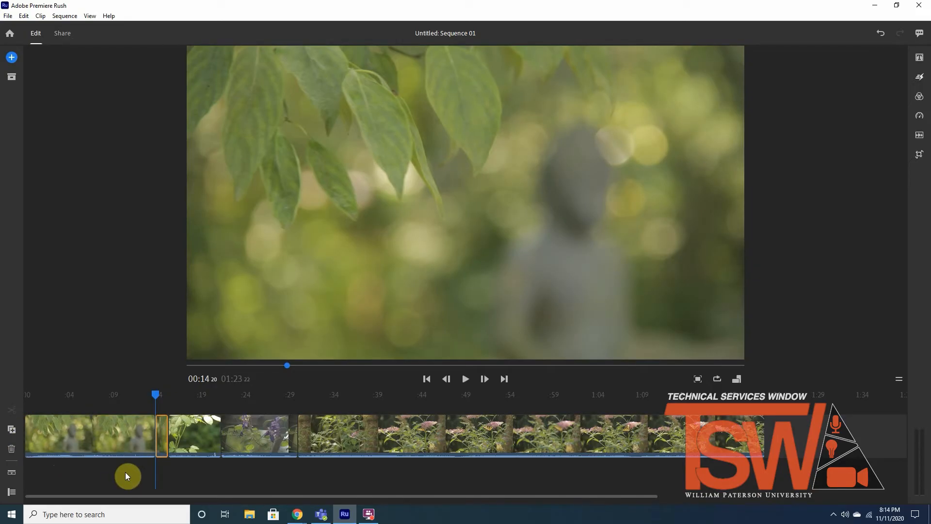
left_click(12, 450)
Select the statue clip, expand the audio waveforms, and show the track controls in the timeline.
left_click(66, 444)
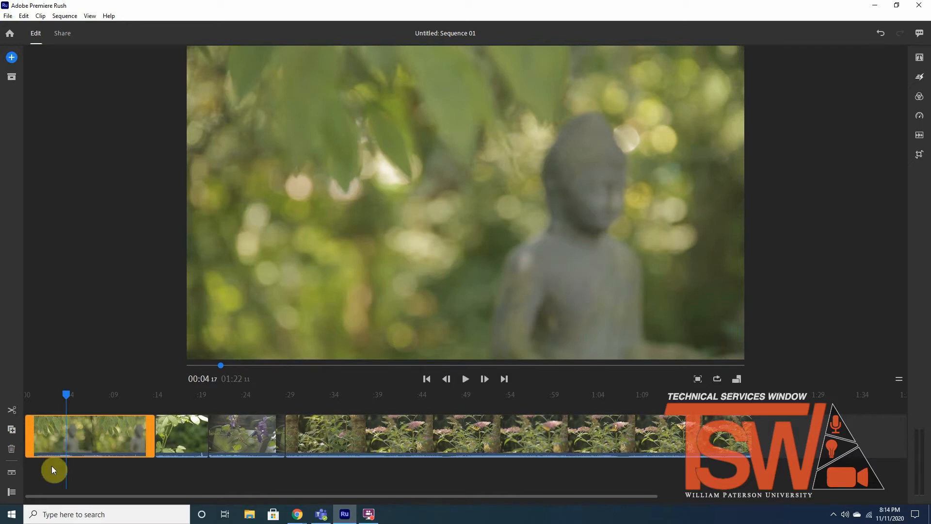
left_click(13, 473)
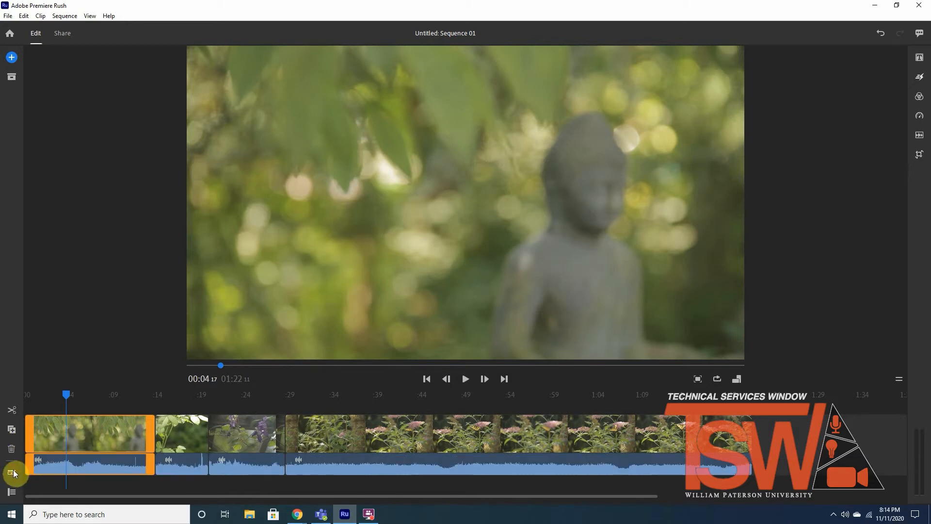
left_click(11, 492)
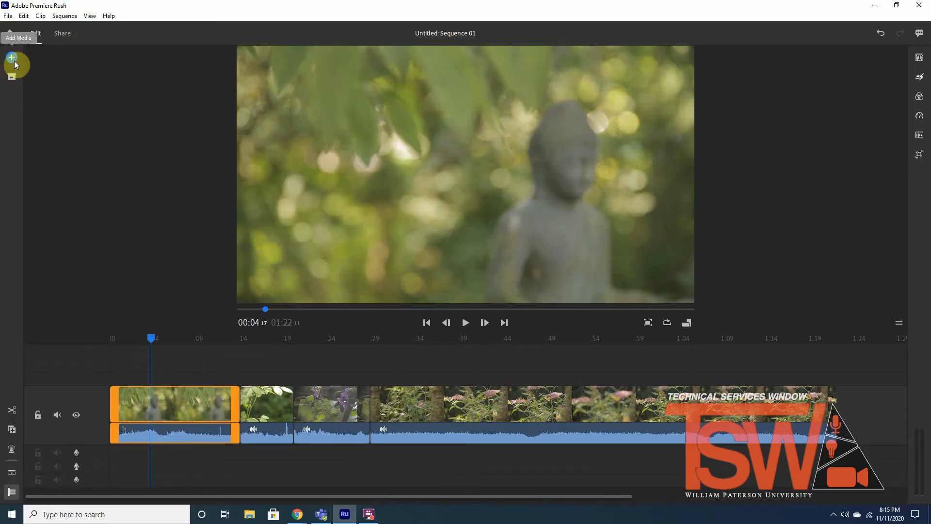
Display the project assets, return to the home screen, and reopen the Untitled project.
left_click(10, 78)
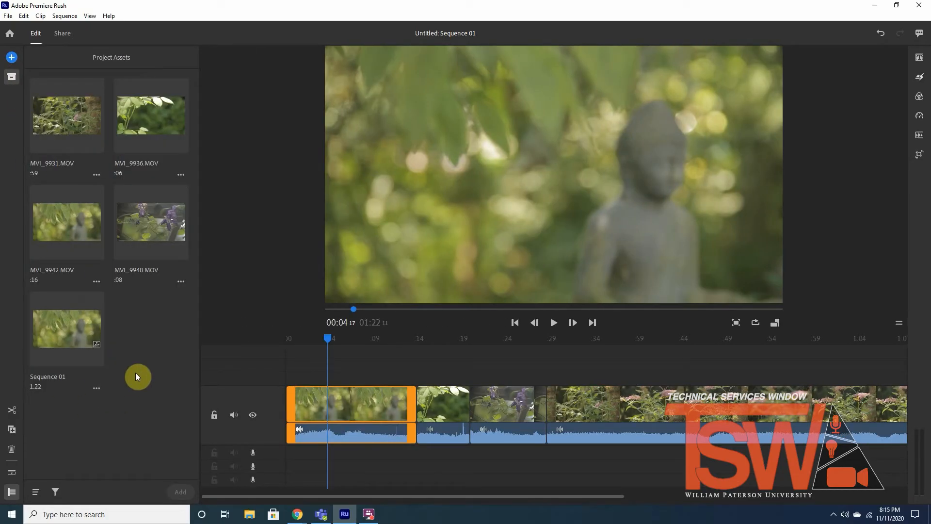
left_click(9, 35)
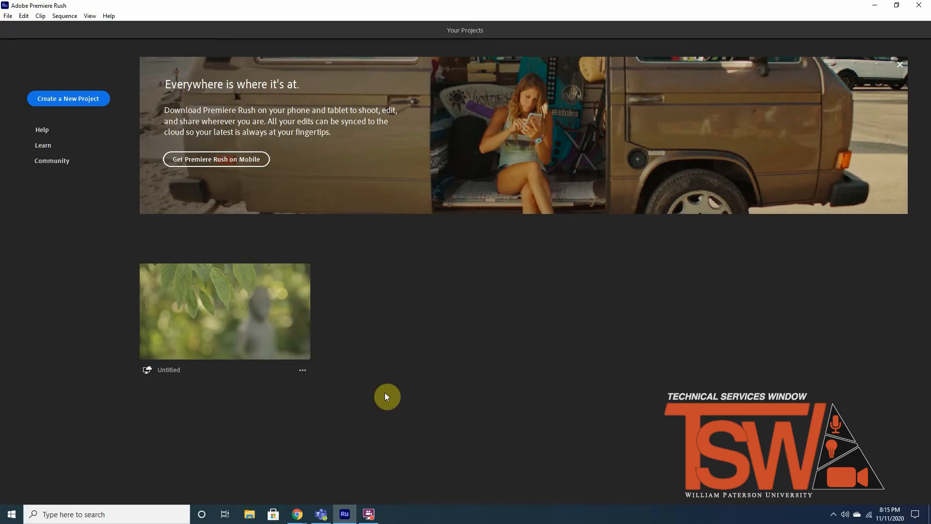
left_click(252, 325)
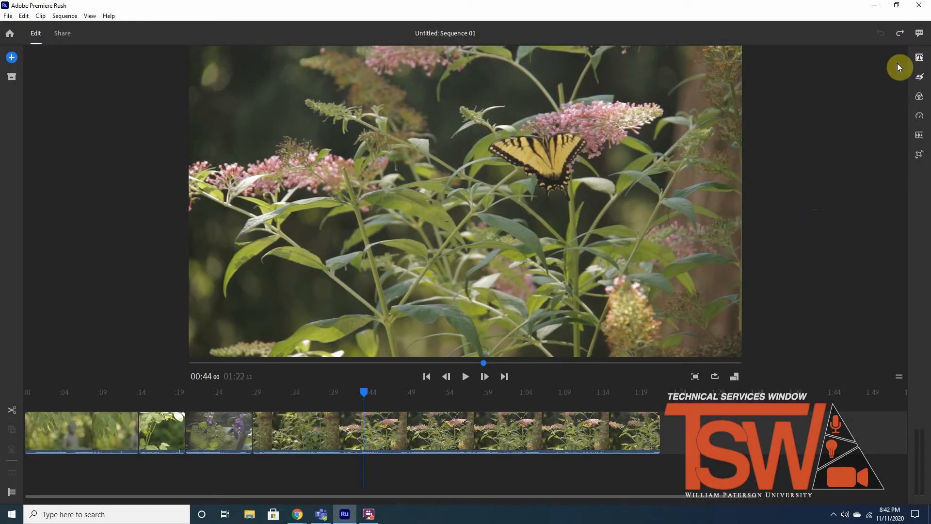
Add a Basic Default Title above the butterfly clip at 00:44:00.
left_click(920, 57)
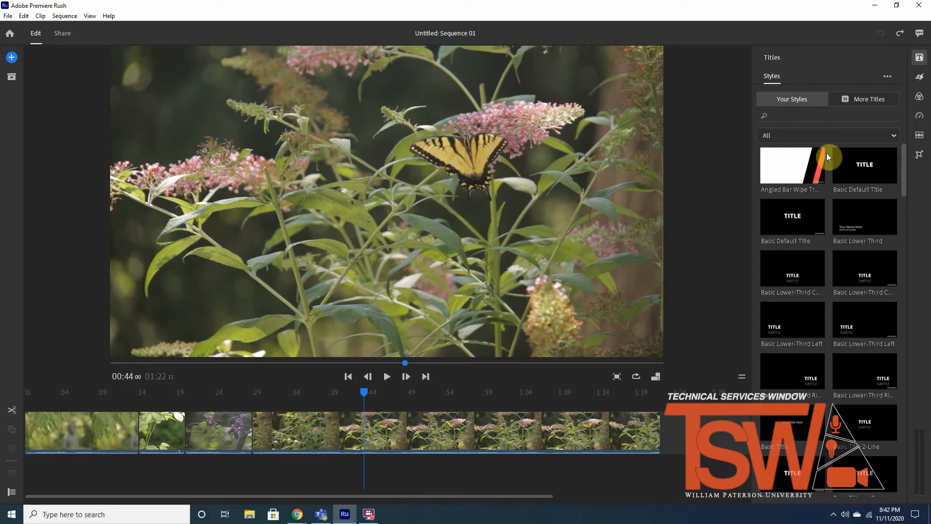
left_click(789, 207)
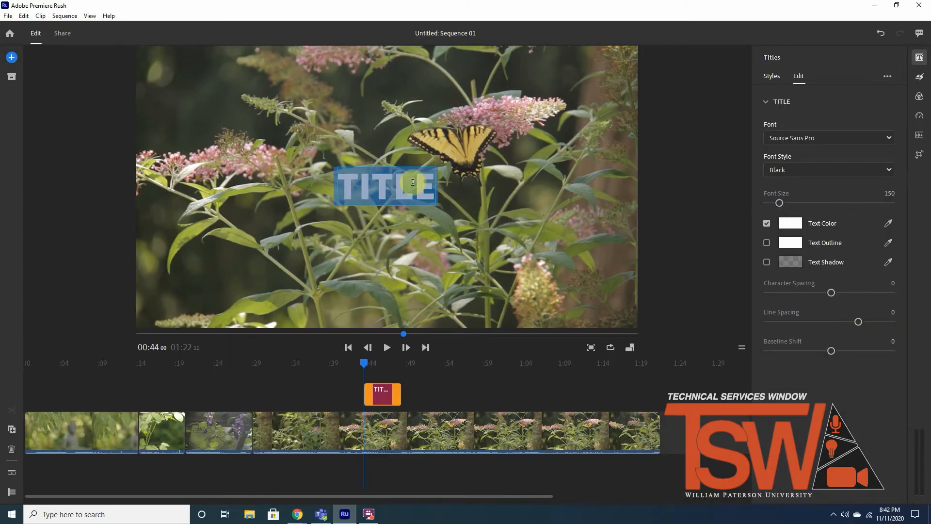
Select the letters ITL in the title and set character spacing to 49, line spacing to -1 and baseline shift to 3.
left_click(396, 187)
left_click_drag(362, 187, 425, 191)
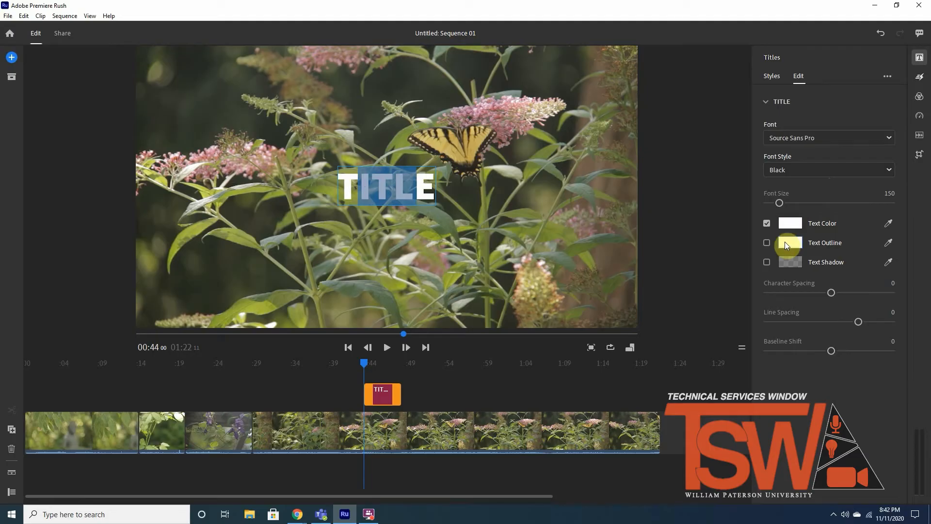
left_click_drag(827, 301, 844, 286)
left_click_drag(862, 328, 829, 342)
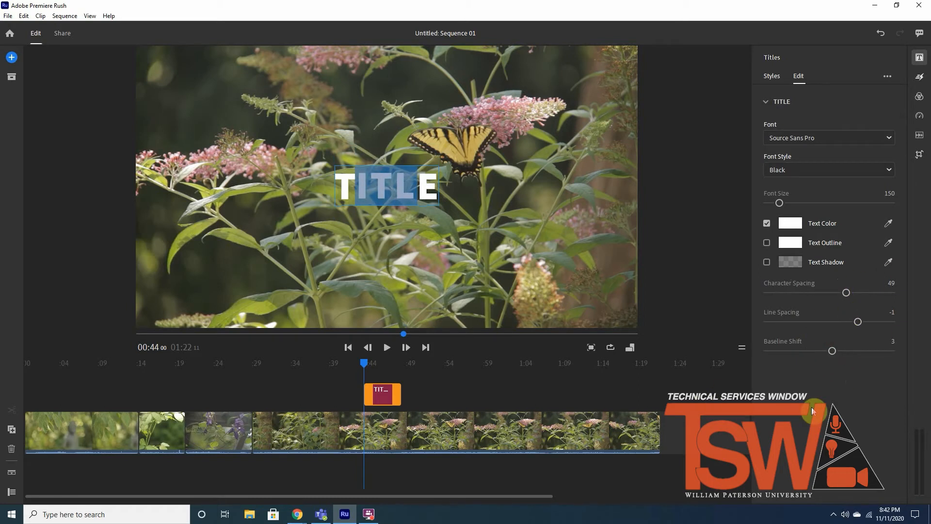
Apply the Wipe Left transition to the title clip.
left_click(922, 77)
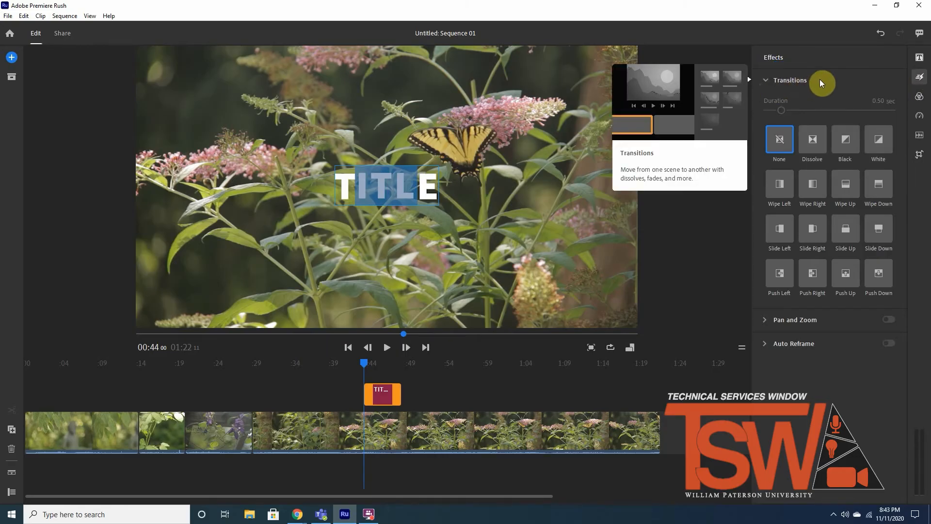
left_click(785, 180)
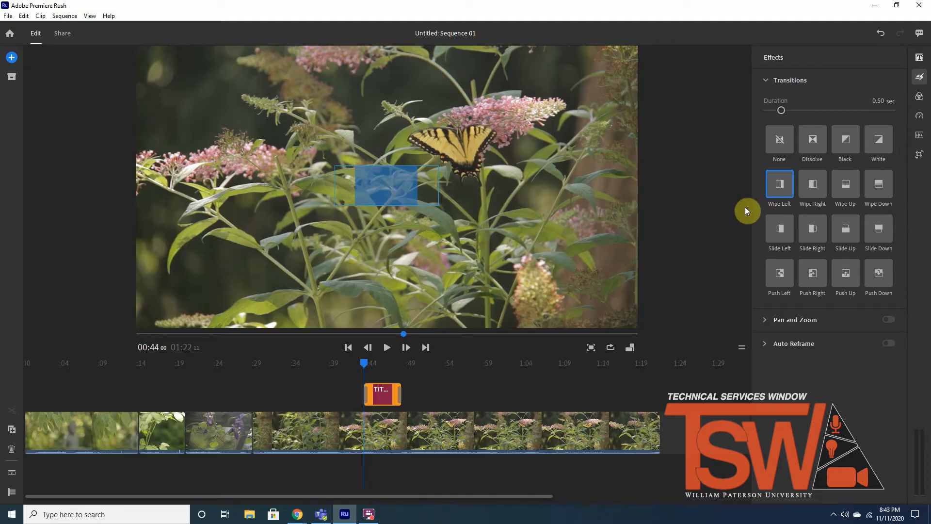
Lengthen the wipe transition at the title's start to 0.63 seconds and preview it at 00:44:04.
key("equal")
key("equal")
key("equal")
key("equal")
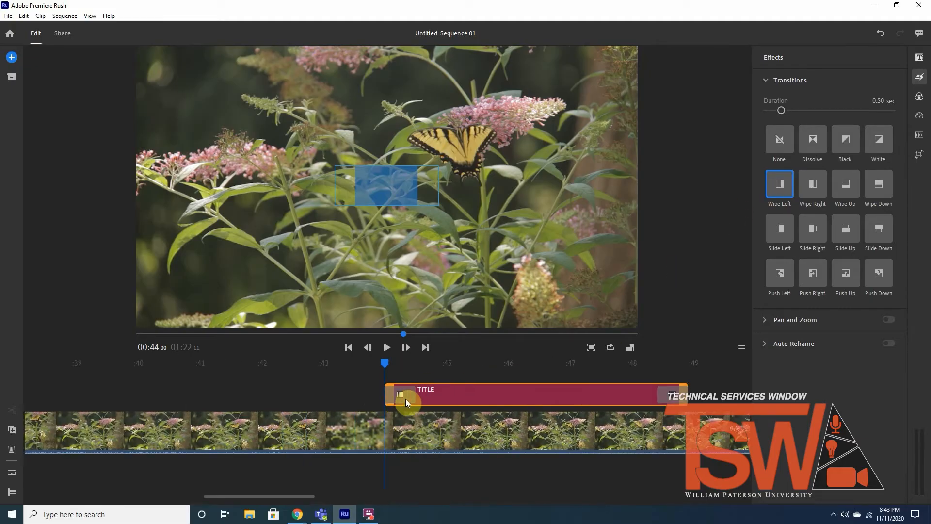
left_click(424, 391)
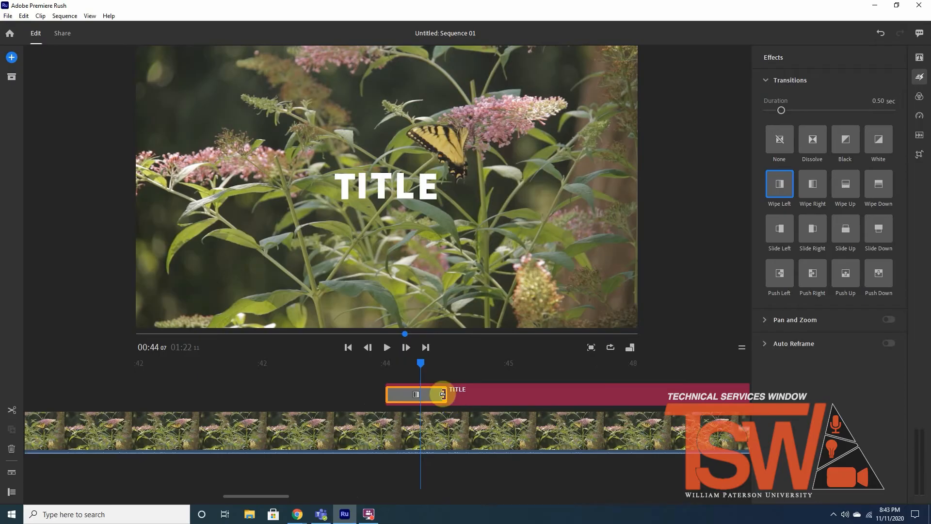
mouse_move(443, 394)
left_mouse_down()
mouse_move(438, 402)
mouse_move(437, 394)
mouse_move(457, 404)
left_mouse_up()
left_click_drag(420, 363, 403, 378)
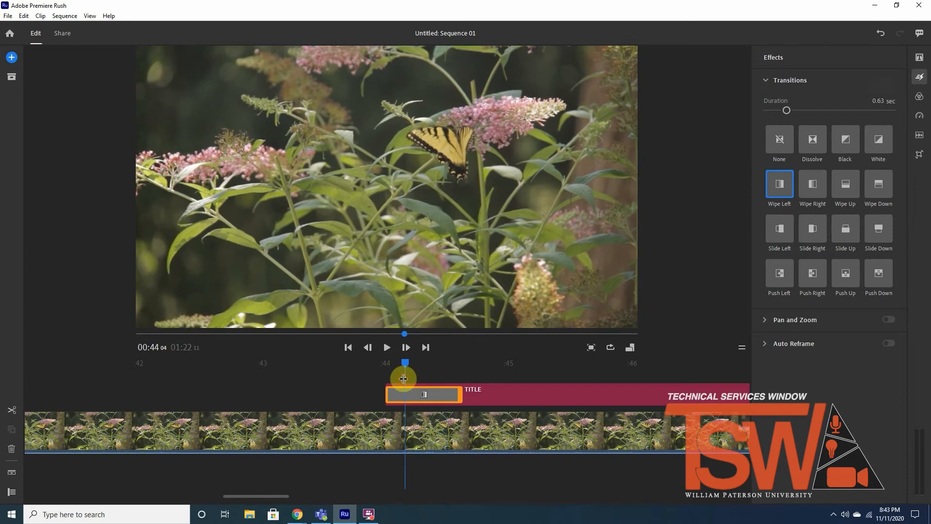
Apply the built-in Cinematic color preset to the butterfly clip.
left_click(918, 96)
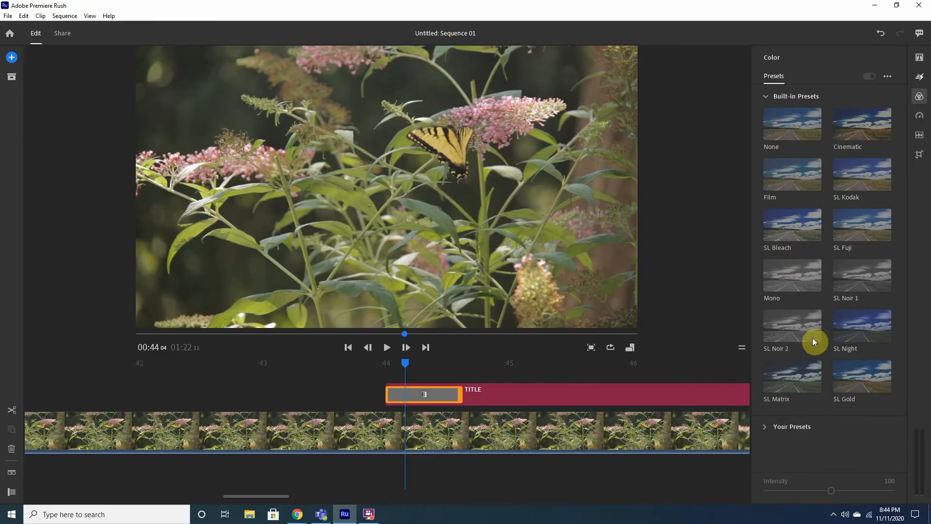
left_click(551, 435)
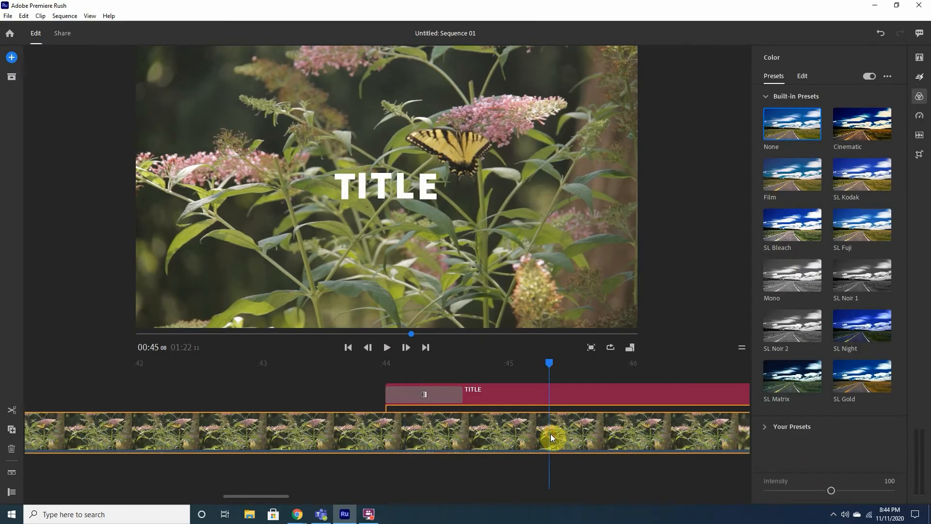
left_click(858, 137)
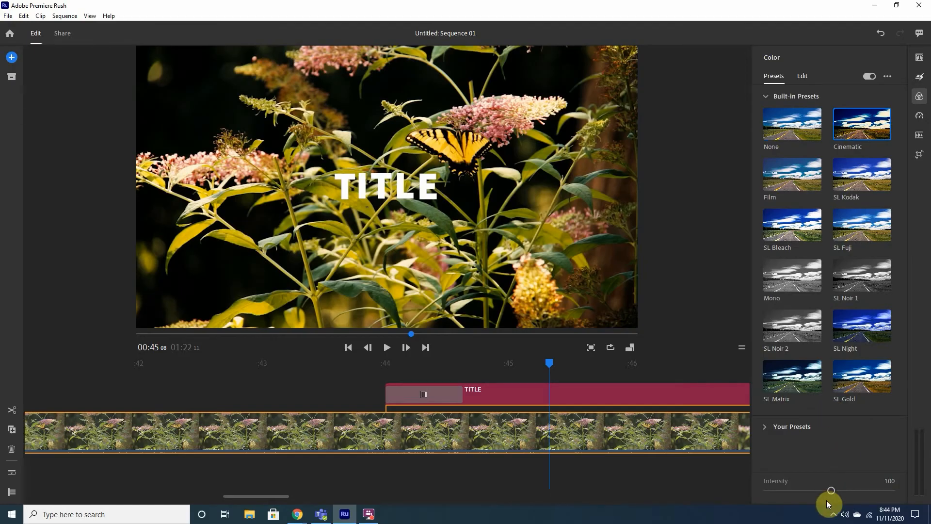
Reduce the Cinematic preset's intensity to 91 and save the look as a custom color preset.
left_click_drag(827, 500, 824, 474)
left_click(886, 77)
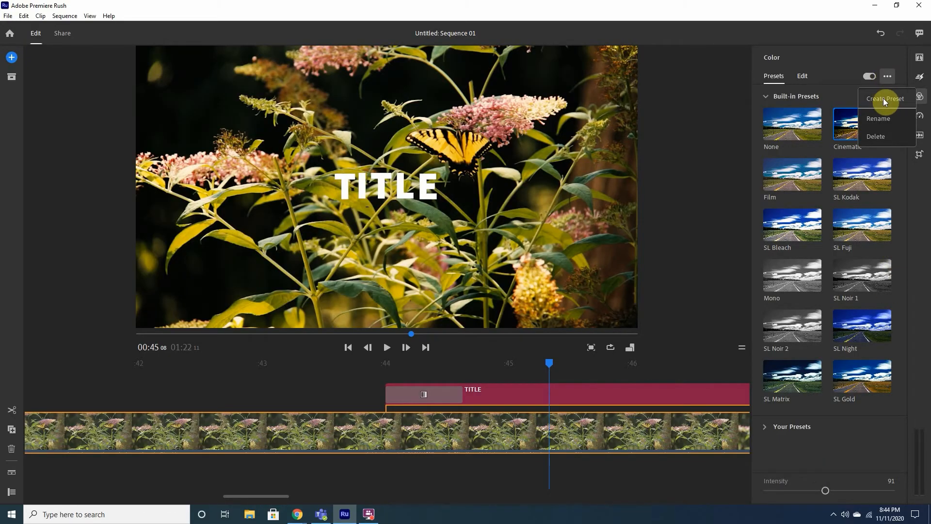
left_click(883, 99)
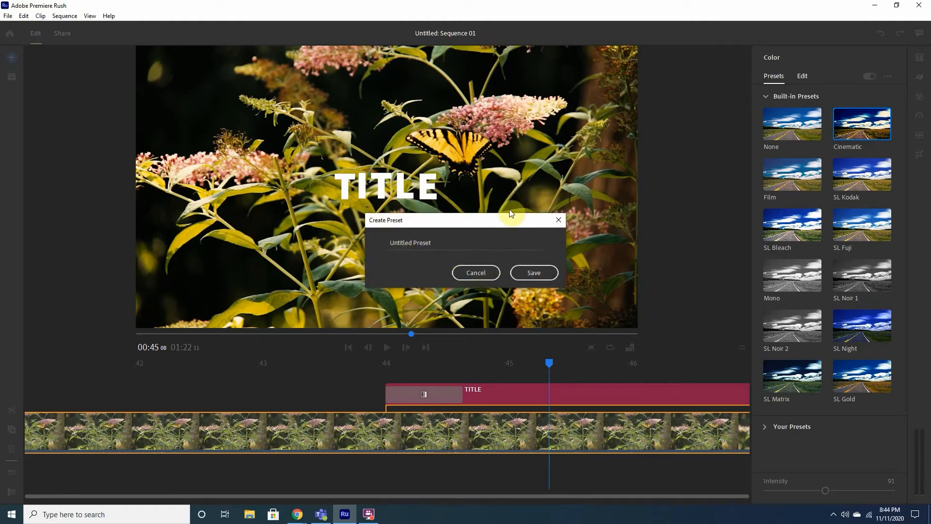
left_click_drag(442, 241, 384, 244)
left_click(450, 241)
left_click(540, 272)
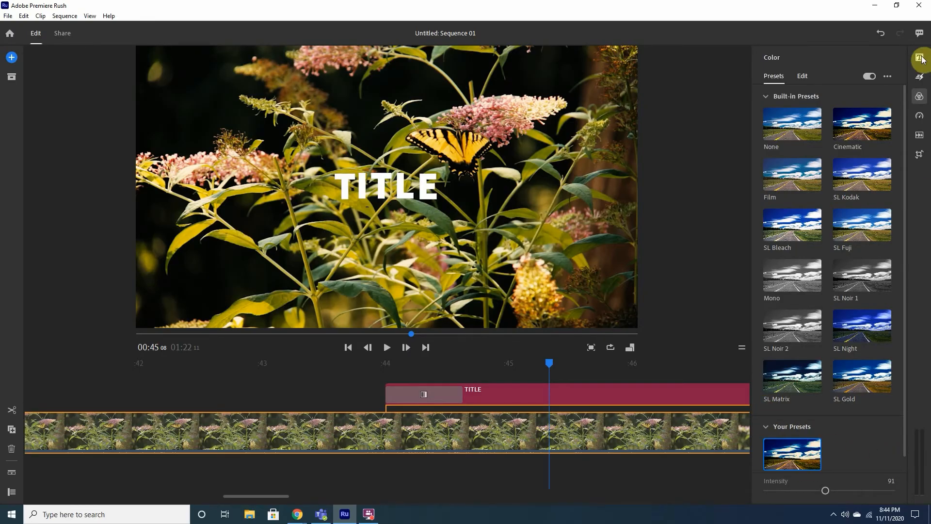
Slow the butterfly clip to 75% speed over a range starting slightly after its beginning, with a 1.1-second ramp.
left_click(920, 117)
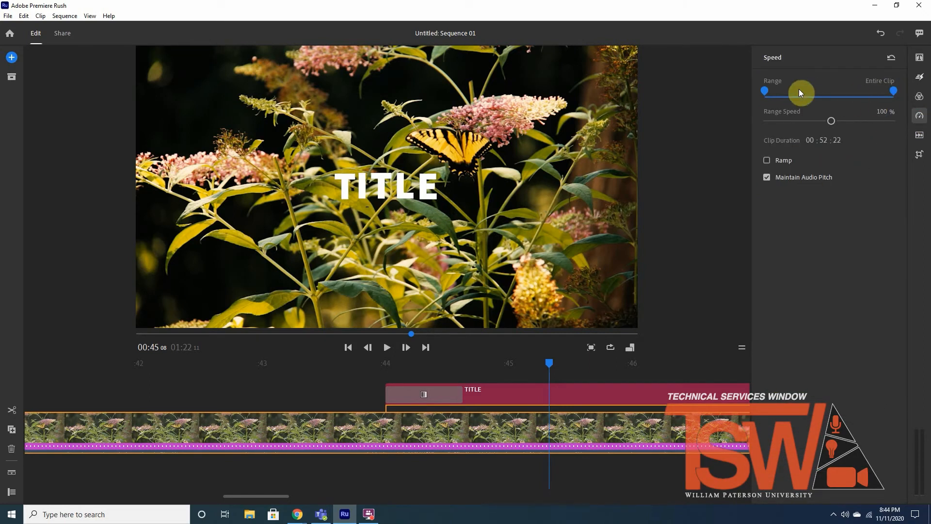
mouse_move(765, 92)
left_mouse_down()
mouse_move(787, 91)
mouse_move(775, 97)
left_mouse_up()
mouse_move(831, 121)
left_mouse_down()
mouse_move(802, 121)
mouse_move(822, 125)
left_mouse_up()
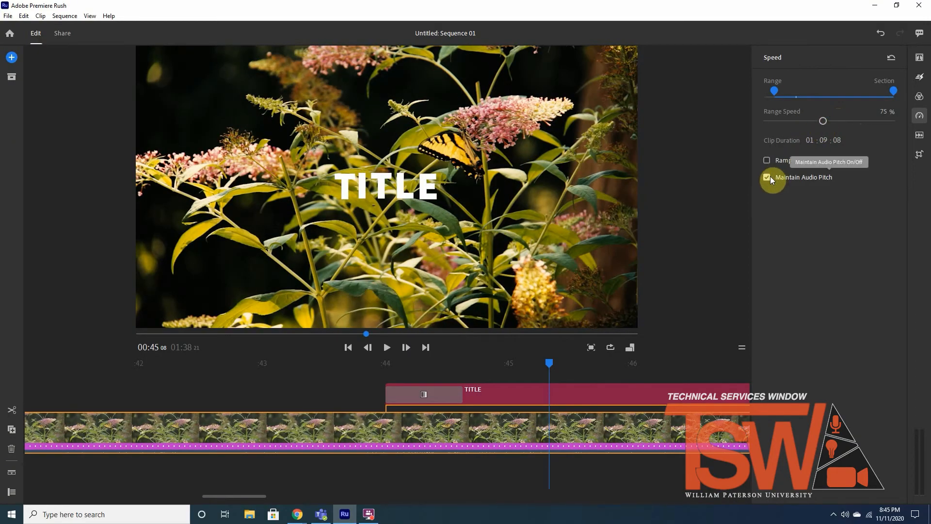
left_click(768, 160)
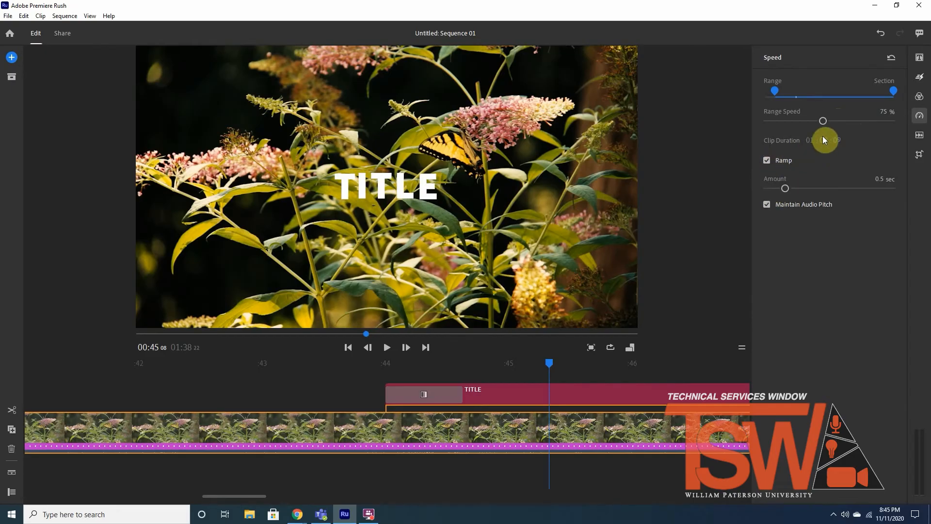
left_click_drag(787, 187, 810, 187)
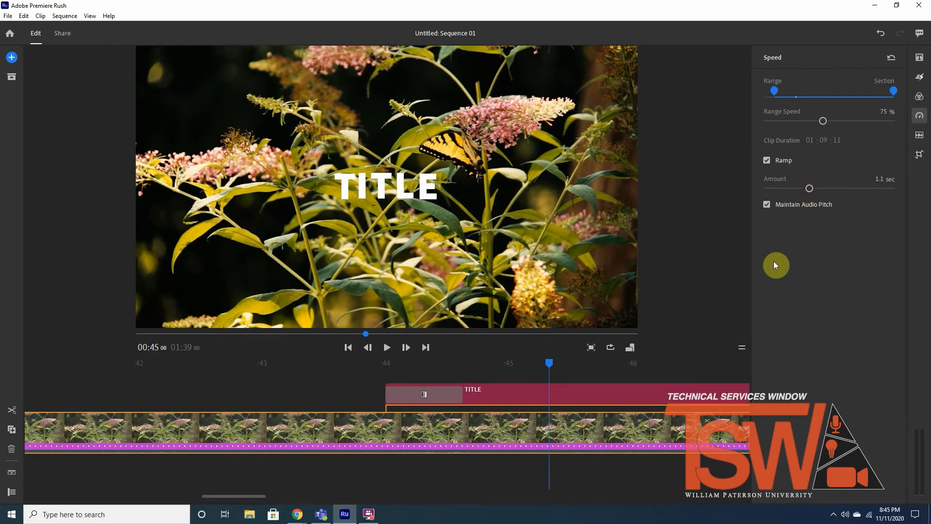
Set the butterfly clip's volume to 54 and briefly mute and unmute its audio.
left_click(920, 135)
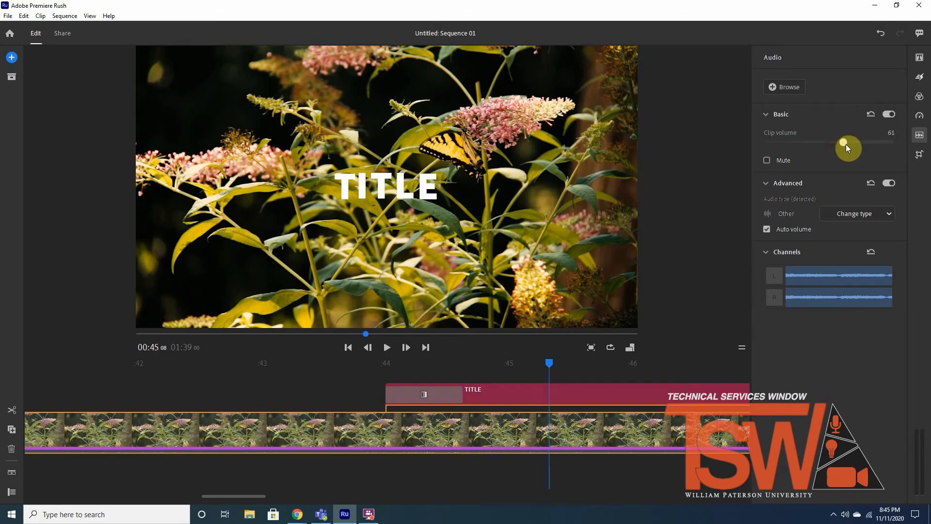
mouse_move(840, 157)
left_mouse_down()
mouse_move(826, 154)
mouse_move(835, 155)
left_mouse_up()
left_click(770, 162)
left_click(769, 162)
Try Music as the butterfly clip's audio type and finally set it to Voice.
left_click(827, 217)
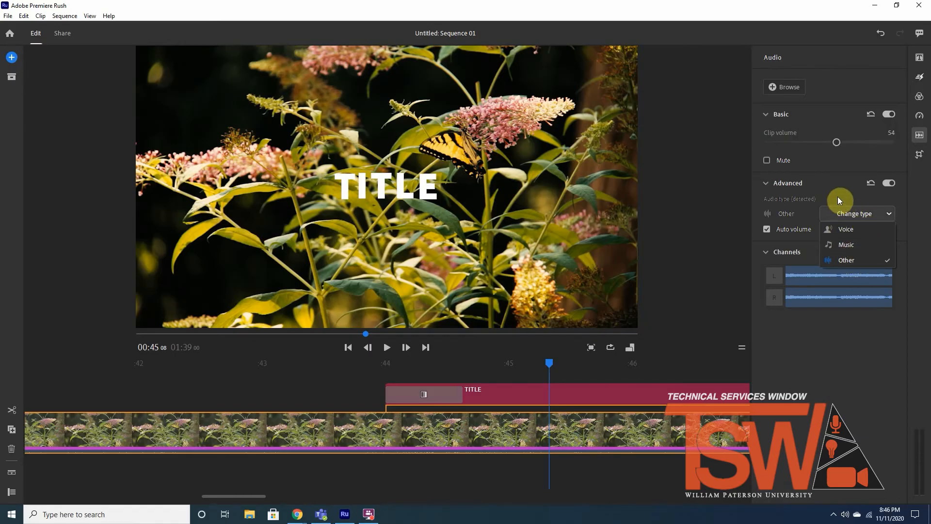
left_click(838, 199)
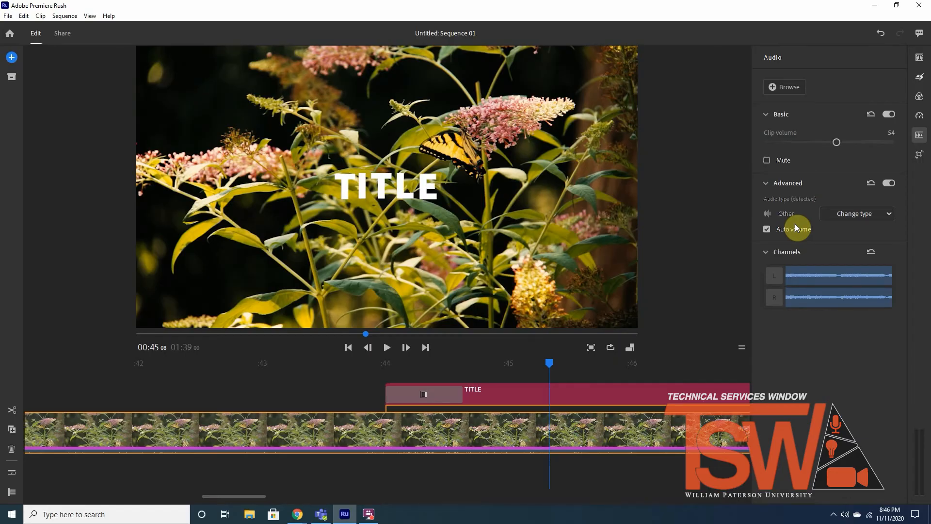
left_click(853, 212)
left_click(853, 244)
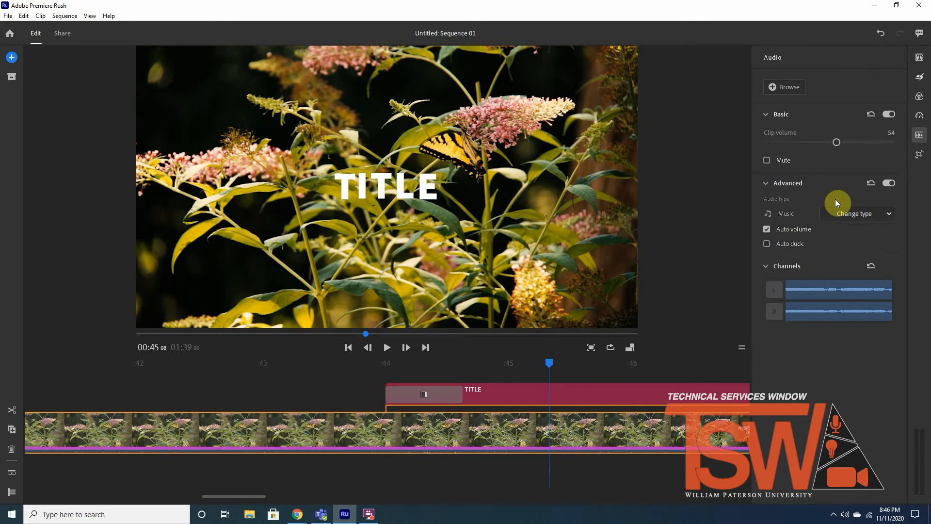
left_click(840, 213)
left_click(842, 231)
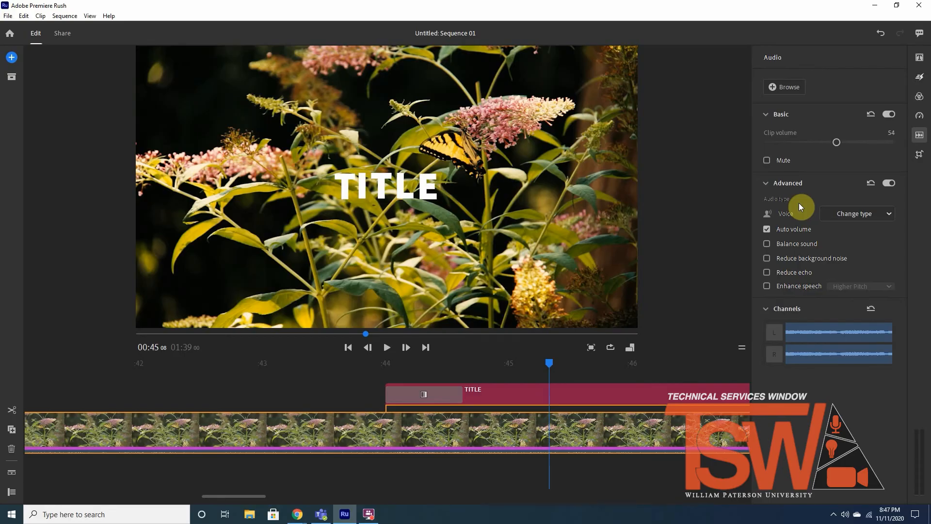
Browse the built-in soundtracks, select Funk Soul Jam and close the list without adding it.
left_click(788, 91)
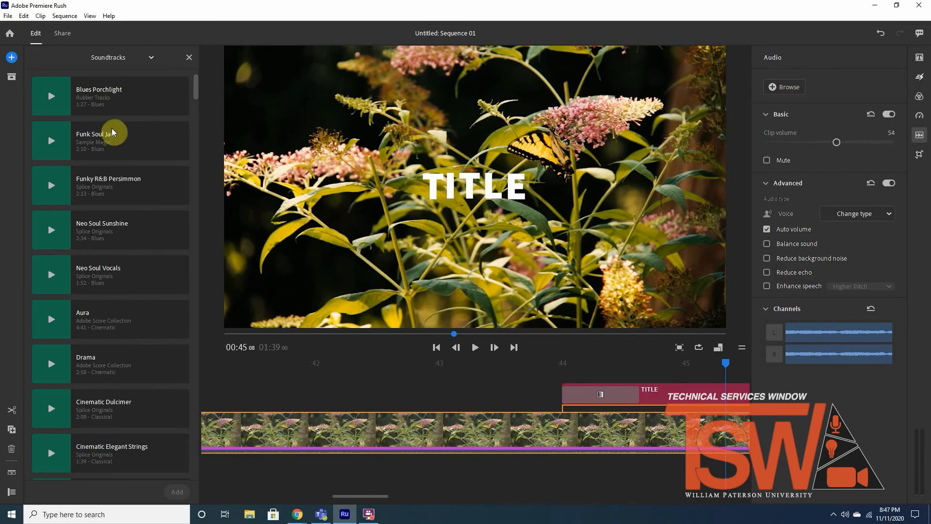
left_click(101, 159)
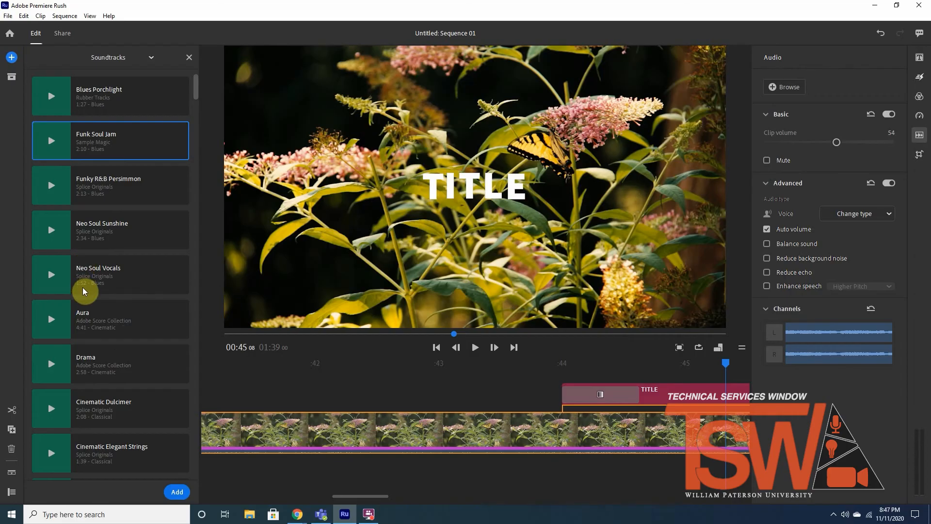
left_click(189, 59)
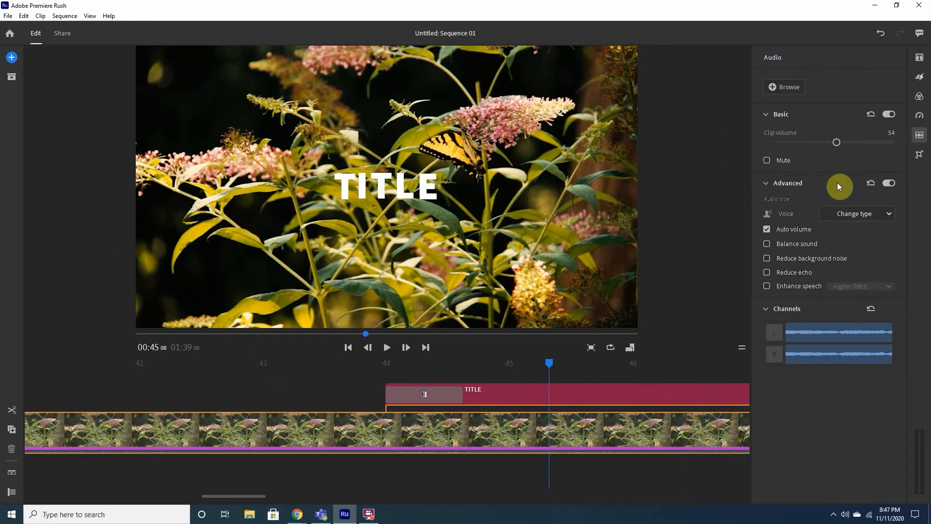
Examine the butterfly clip's transform settings, including crop, and try the Edge Feather adjustment.
left_click(921, 154)
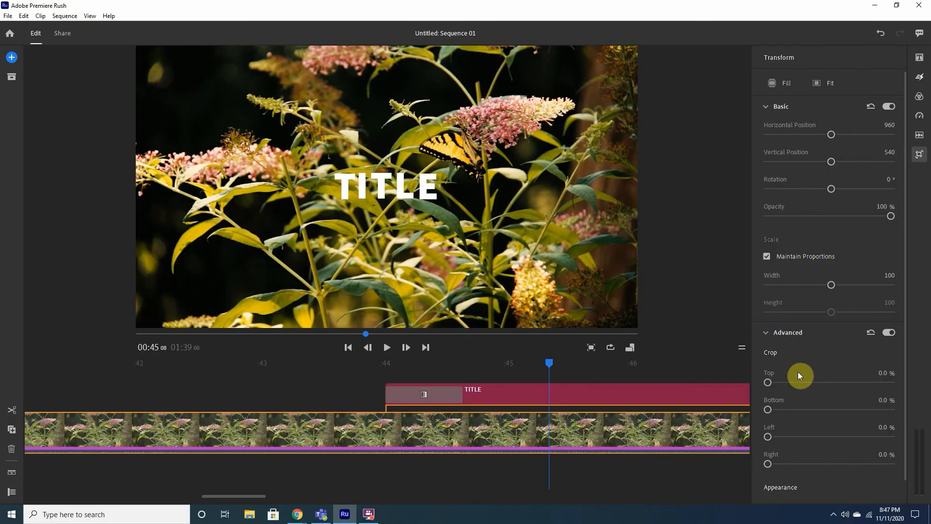
scroll(799, 371, "down", 1)
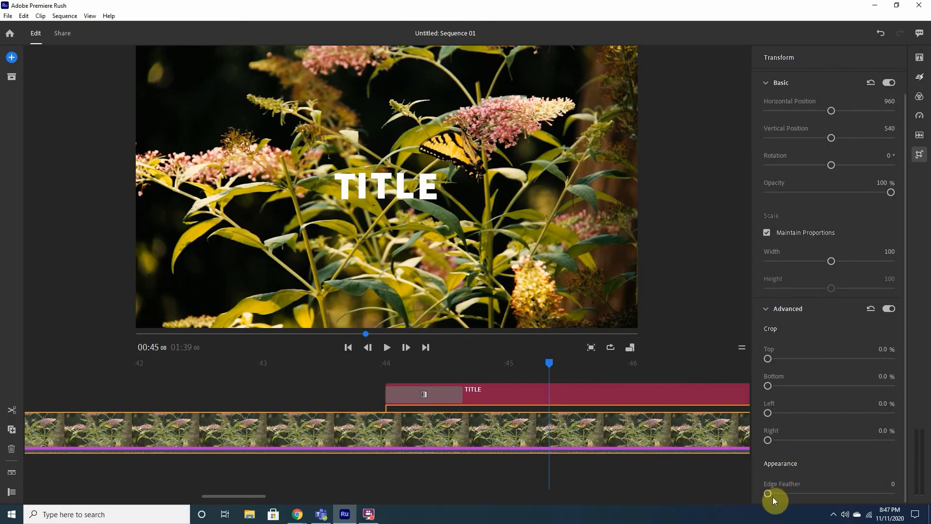
mouse_move(773, 495)
left_mouse_down()
mouse_move(796, 492)
mouse_move(778, 493)
left_mouse_up()
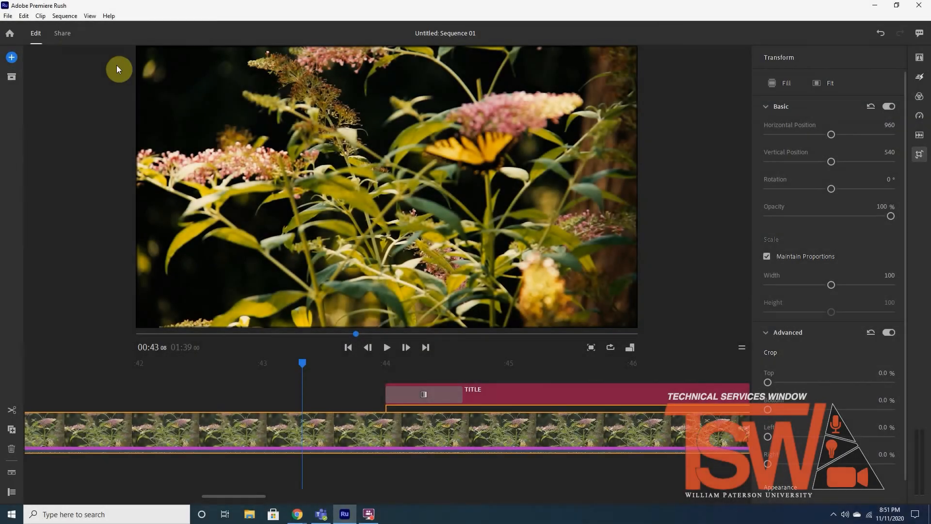
Go to the local export settings, review the file name, expand the advanced settings and choose the Automatic preset.
left_click(65, 38)
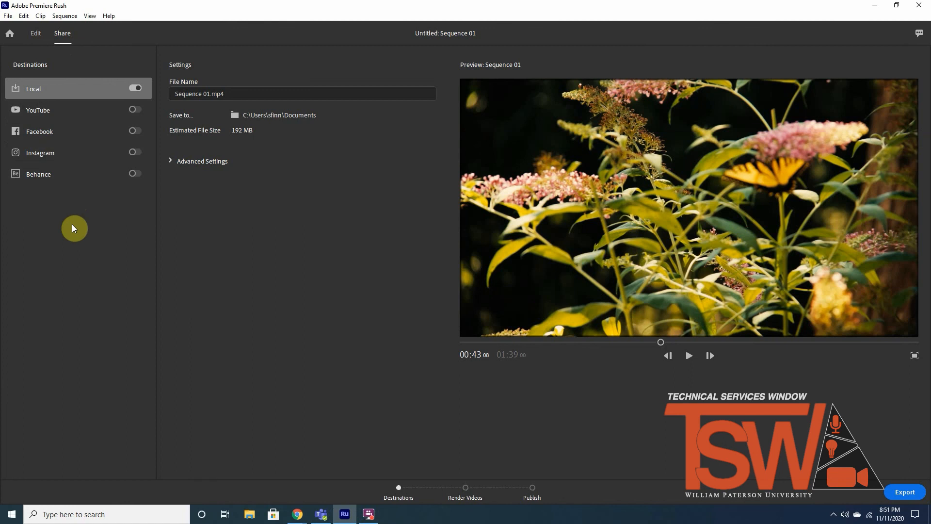
left_click_drag(228, 93, 153, 91)
left_click(260, 104)
left_click(193, 165)
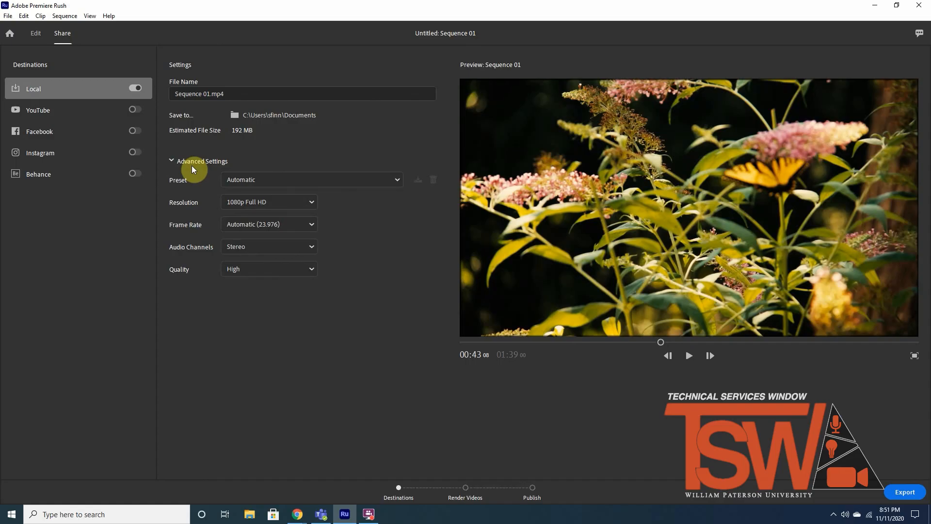
left_click(239, 180)
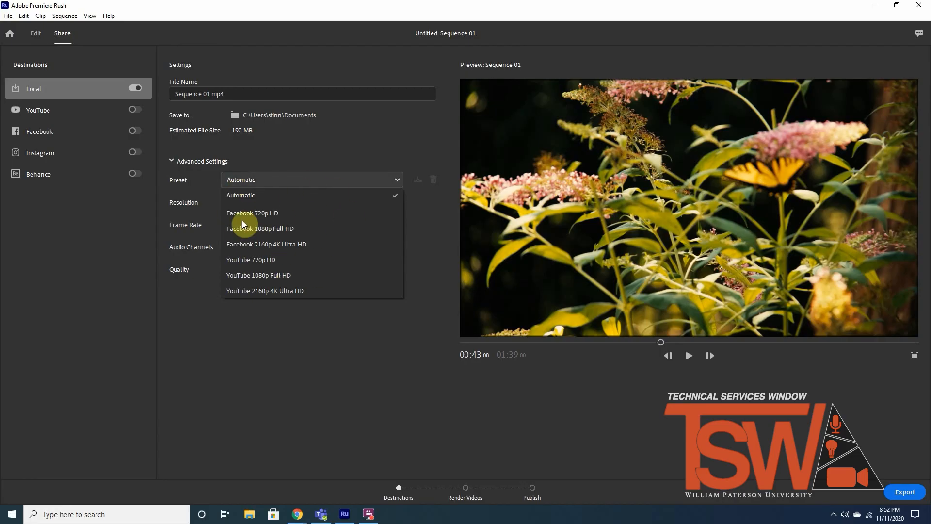
left_click(263, 196)
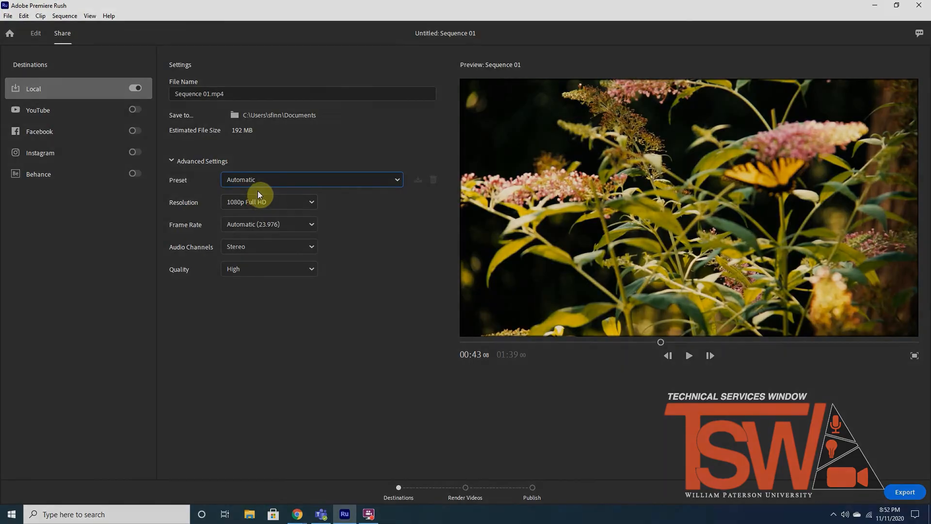